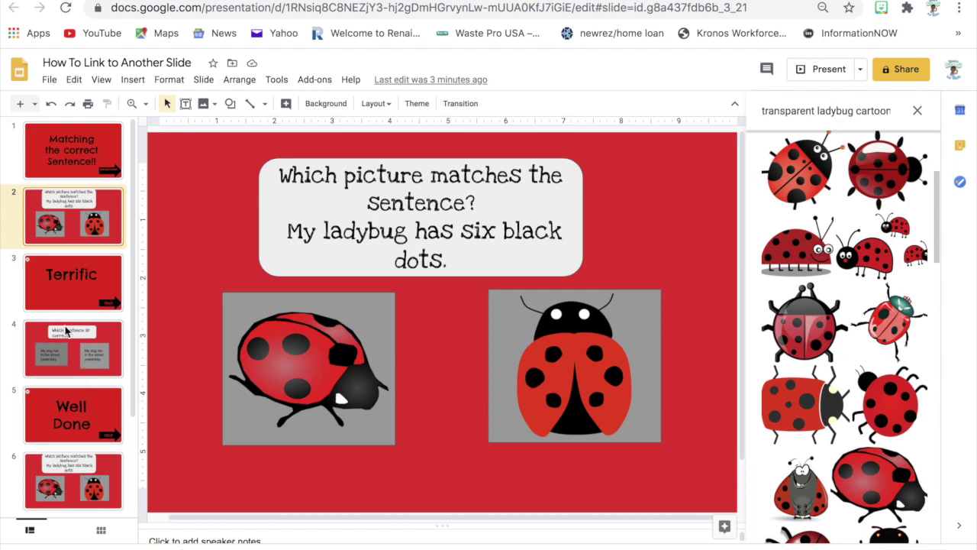
- Open slide 8, the ladybug question slide with an empty grey box beside the six-dot ladybug
scroll(66, 330, "down", 1)
scroll(67, 332, "down", 1)
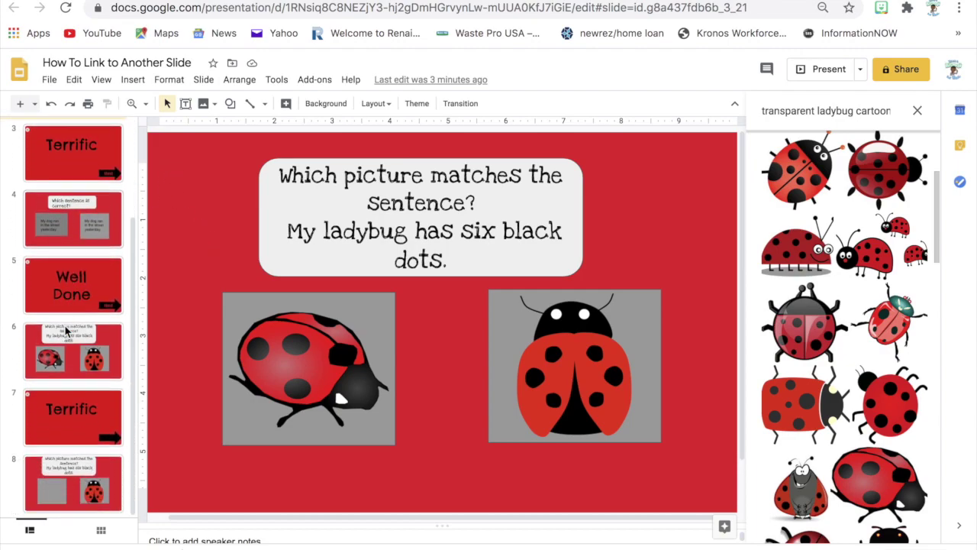
left_click(110, 470)
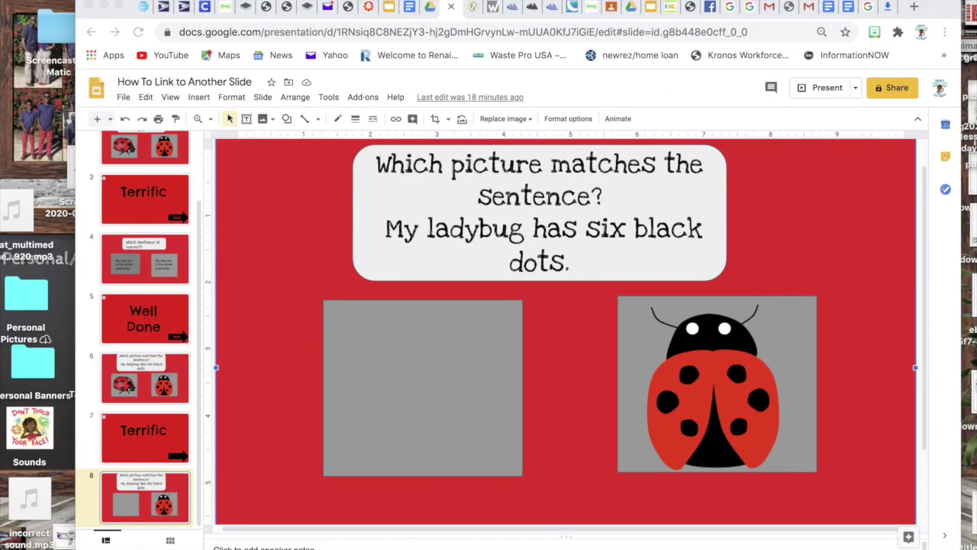
- Switch to the ZapSplat website and search its sound effects for "incorrect"
left_click(479, 7)
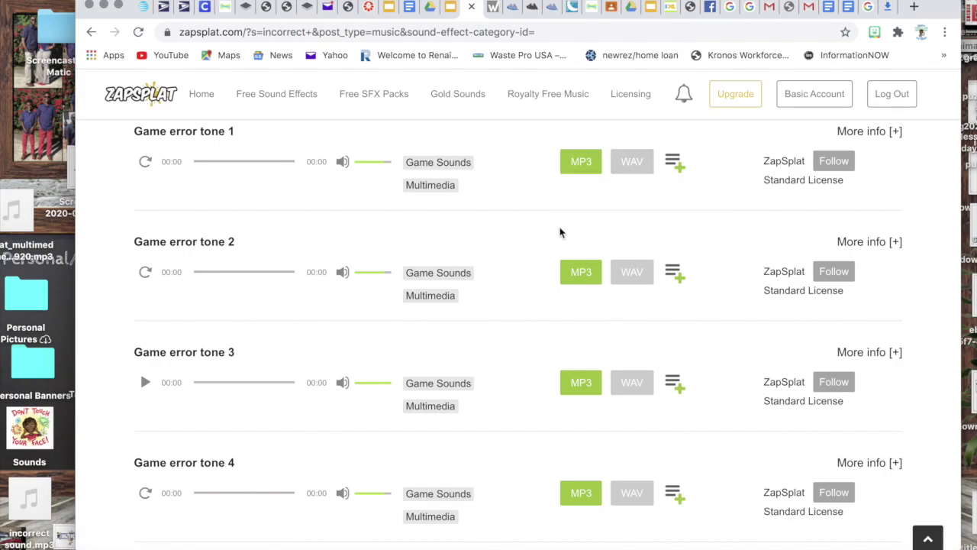
scroll(497, 295, "up", 3)
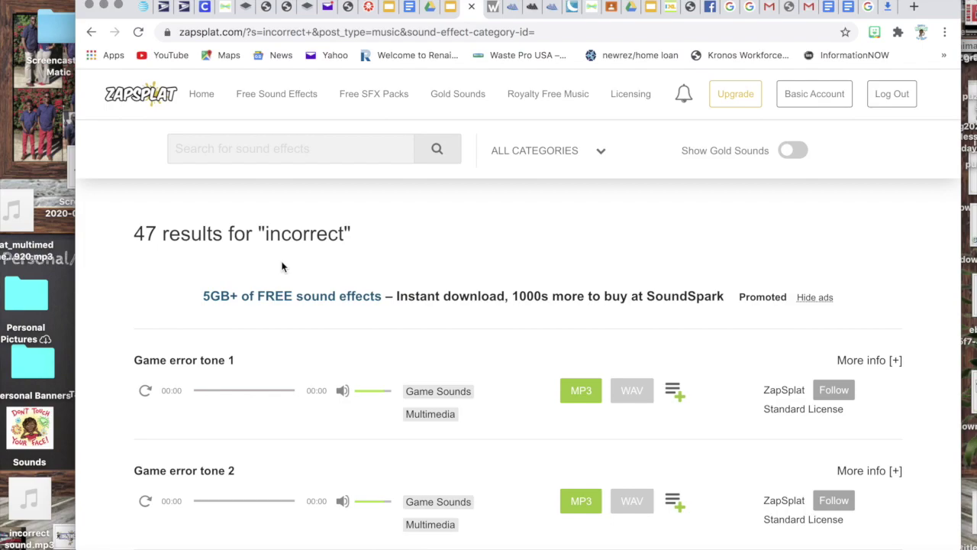
left_click(216, 152)
type("in")
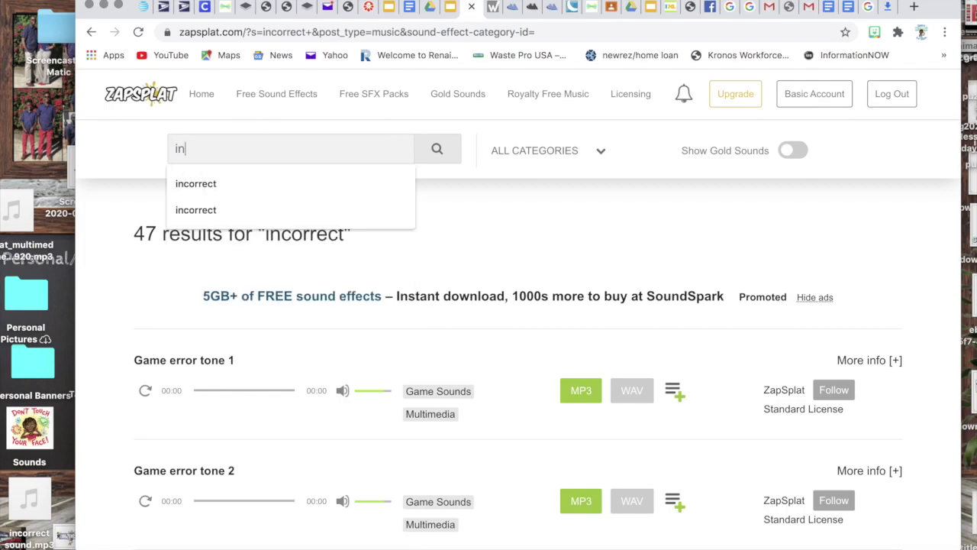
type("correct")
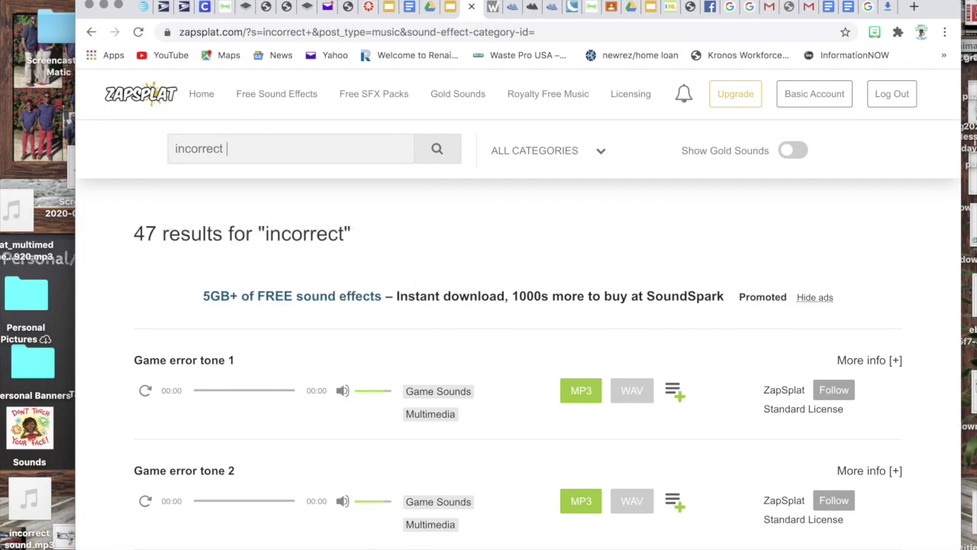
key("Return")
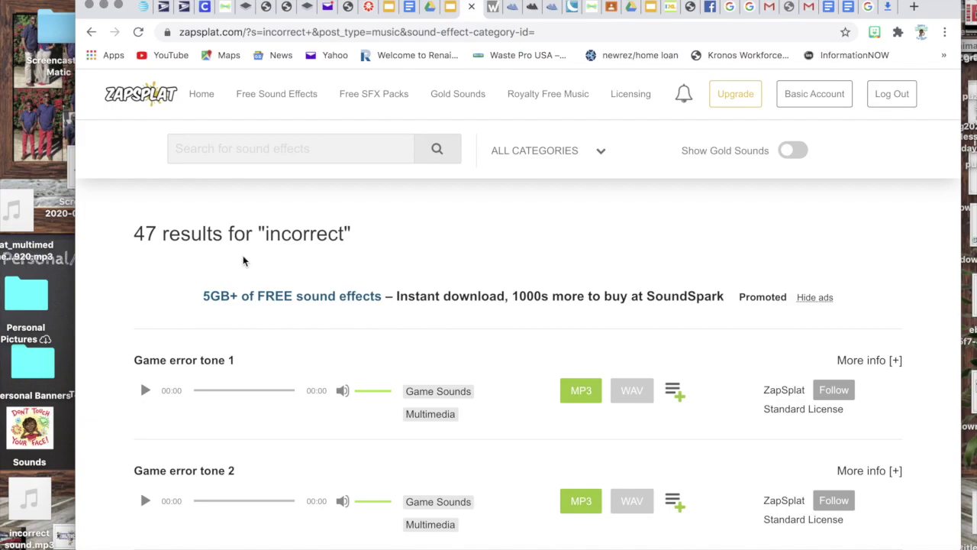
- Preview the Game error tone 1 sound and download it as an MP3
scroll(243, 260, "down", 3)
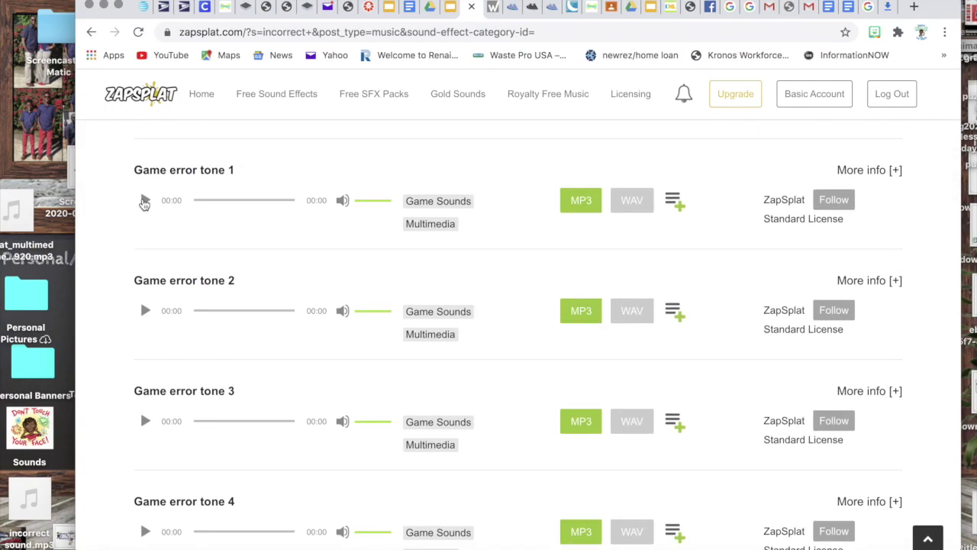
left_click(145, 201)
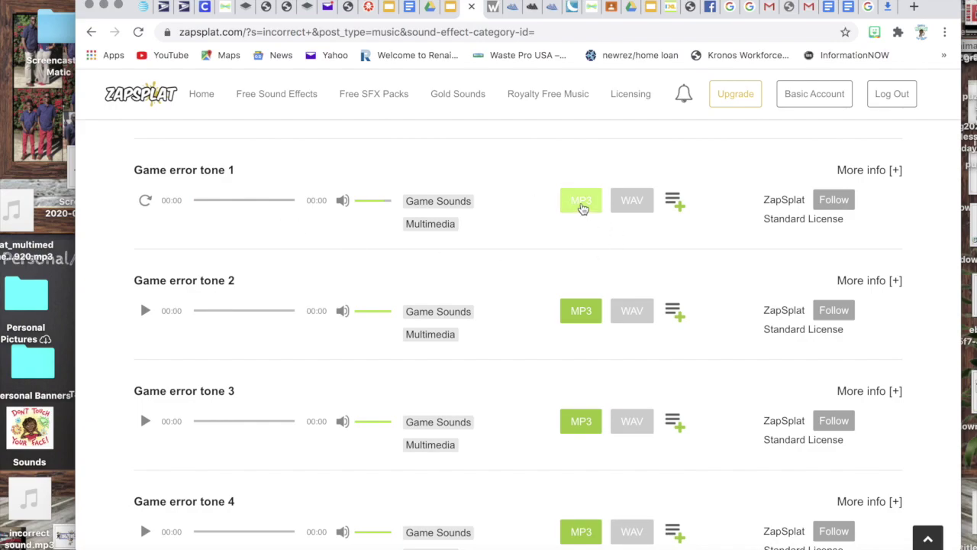
left_click(582, 202)
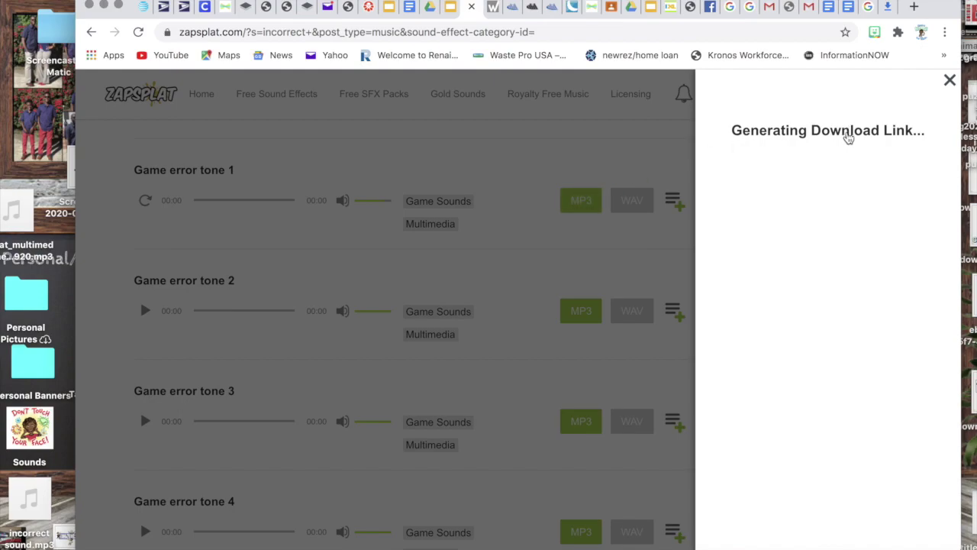
left_click(823, 145)
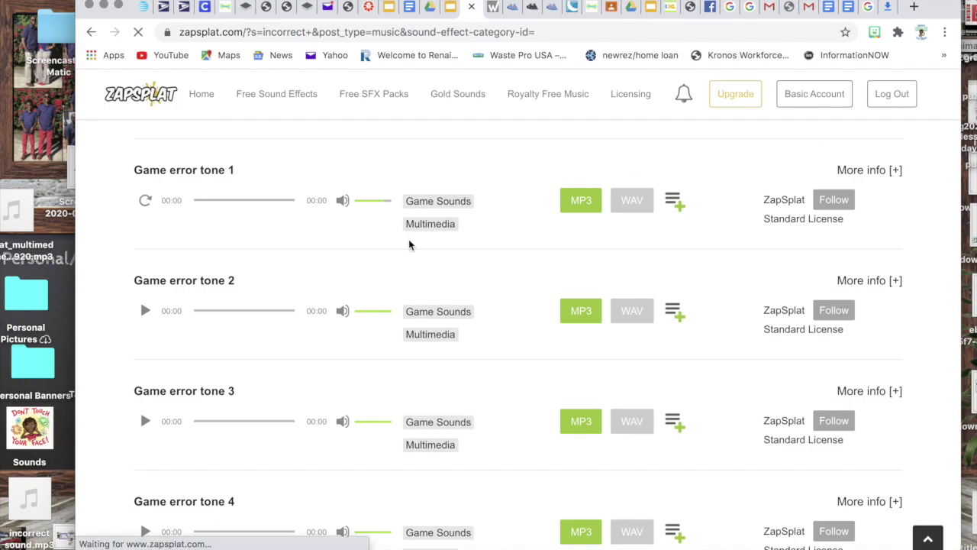
- Place the downloaded game error tone MP3 on the desktop and rename it "incorrect sound 2"
scroll(409, 244, "down", 2)
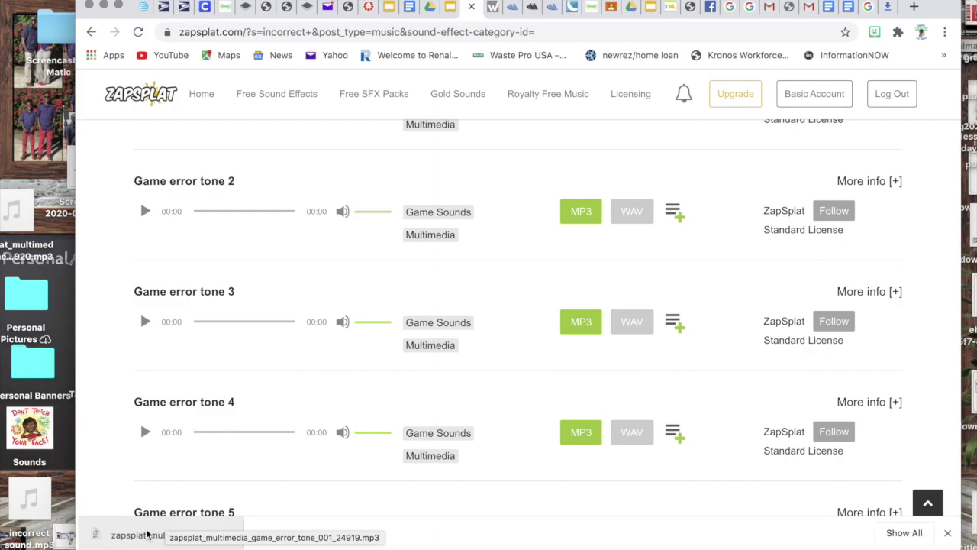
left_click_drag(146, 530, 20, 129)
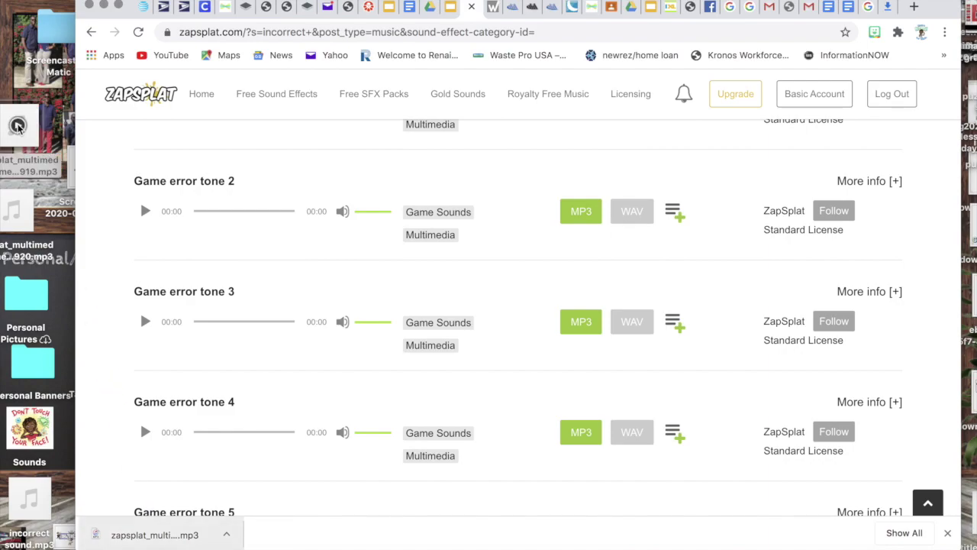
right_click(25, 162)
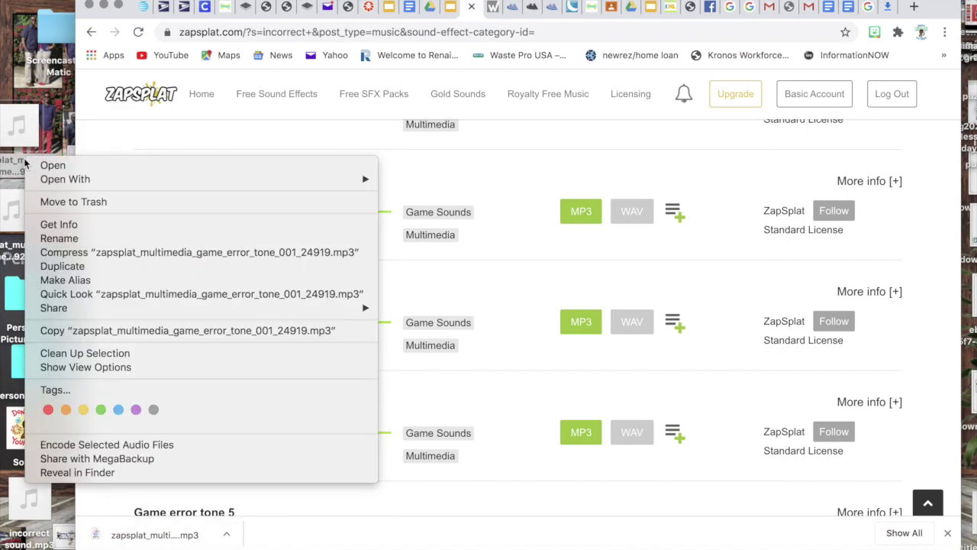
left_click(76, 240)
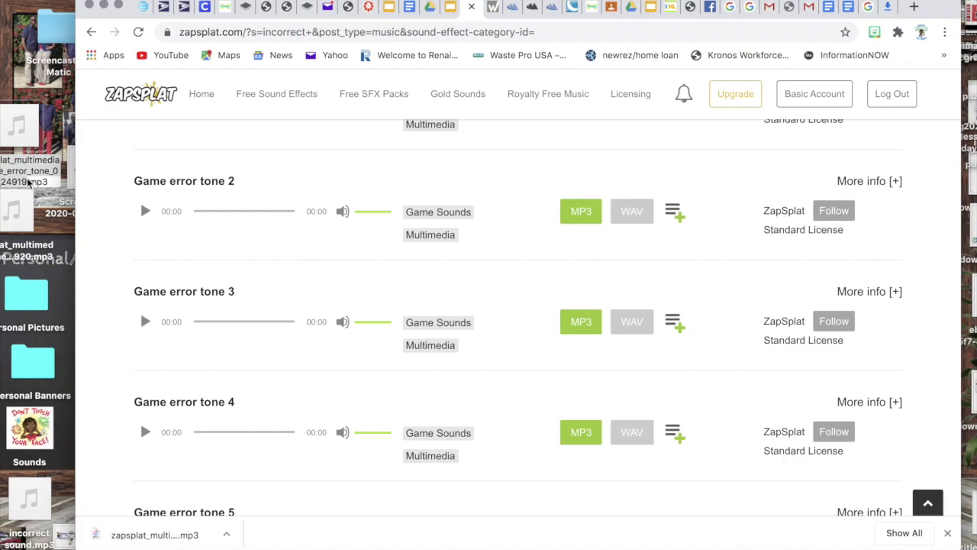
left_click(28, 181)
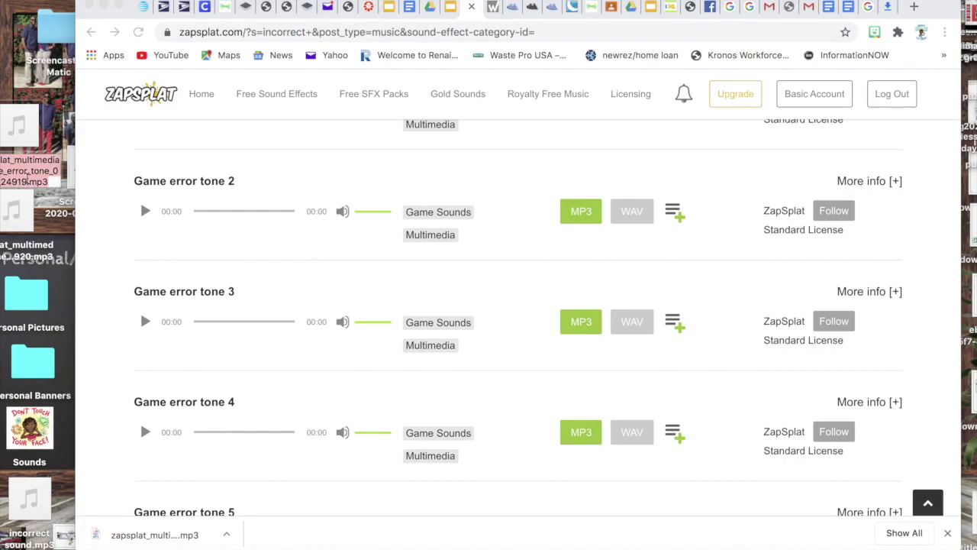
key("super+BackSpace")
type("incore")
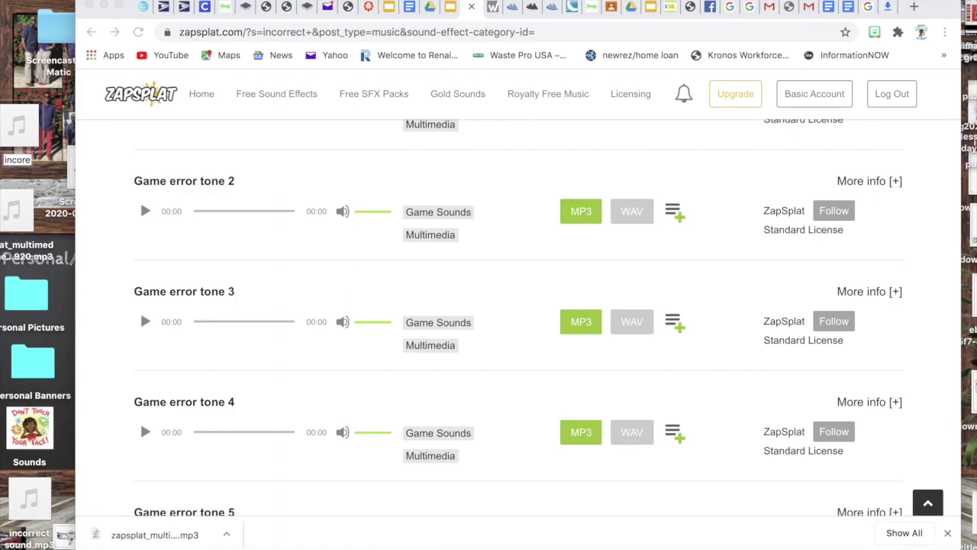
key("BackSpace")
type("rect sound")
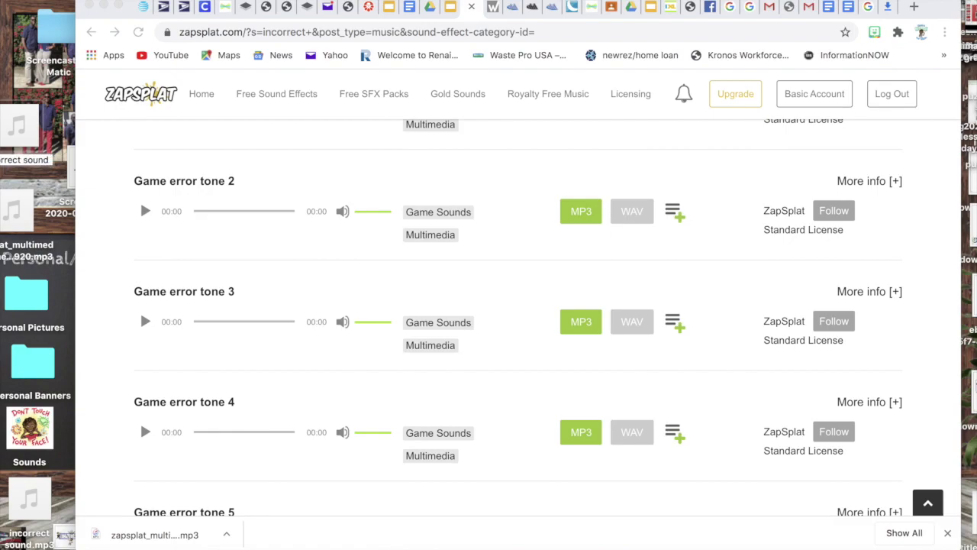
type(" 2")
key("Return")
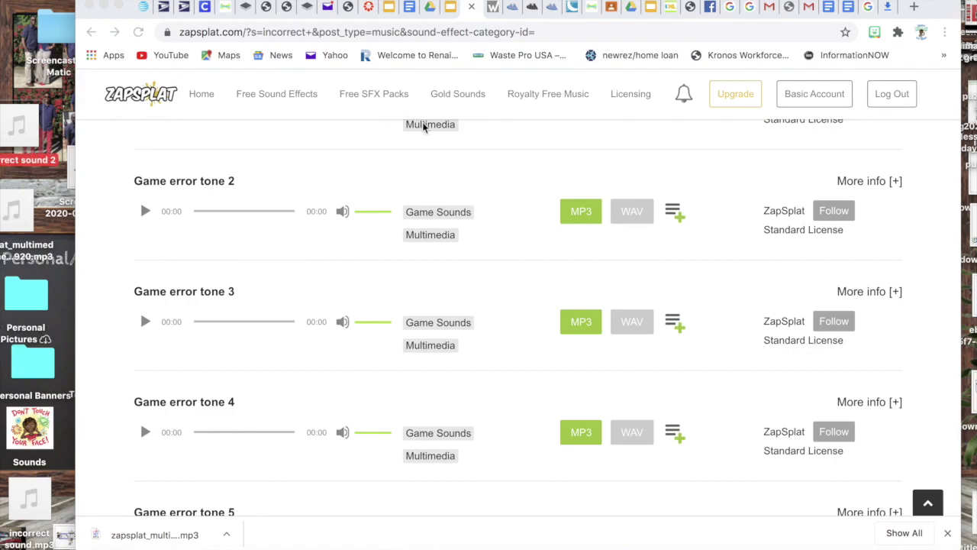
- Switch to Google Drive, upload incorrect sound 2 from the desktop into the Sounds from Zapsplat folder, and check the folder's contents
left_click(431, 10)
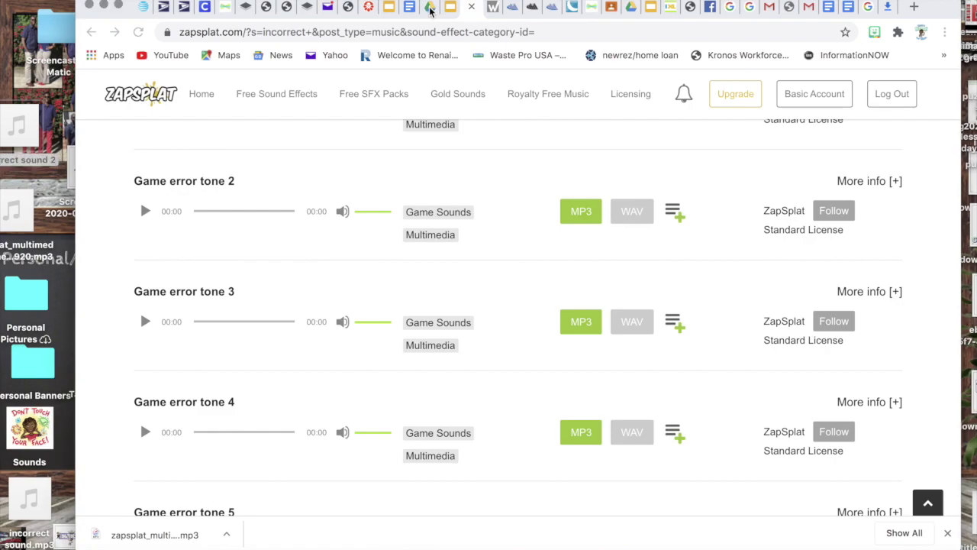
left_click(431, 10)
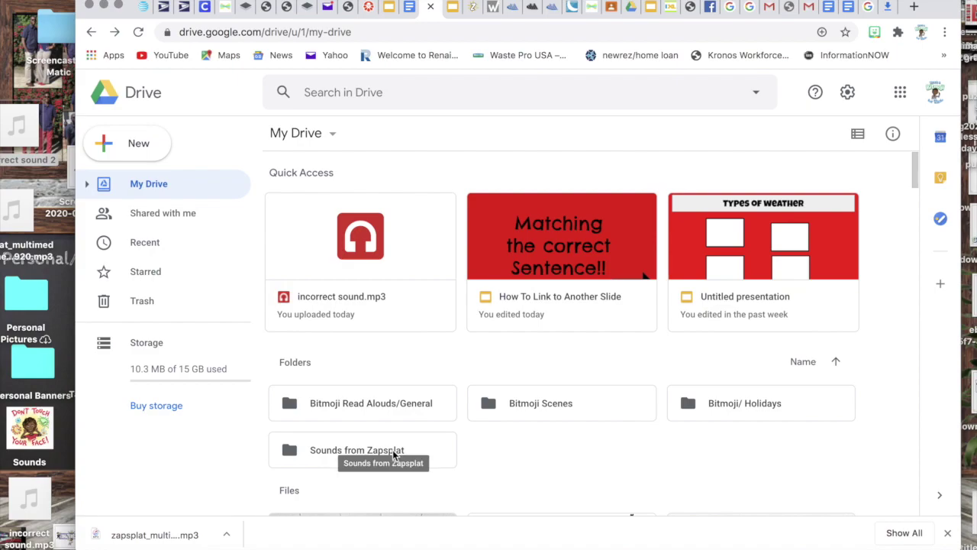
mouse_move(18, 123)
left_click_drag(35, 117, 362, 431)
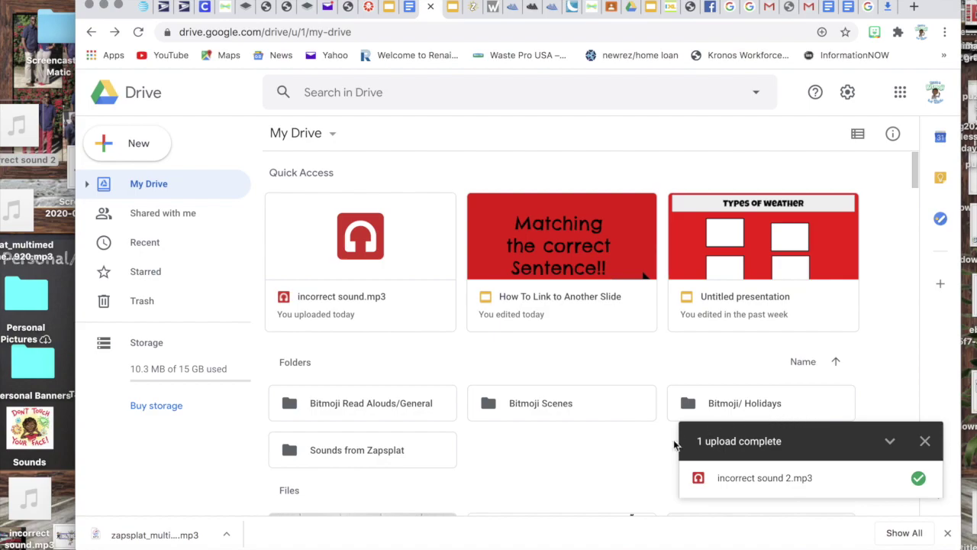
left_click(926, 442)
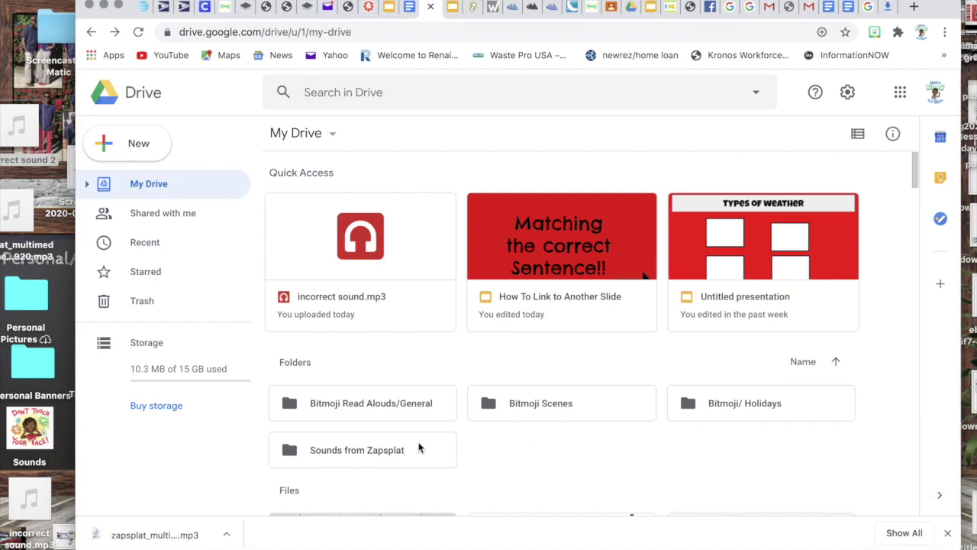
double_click(403, 459)
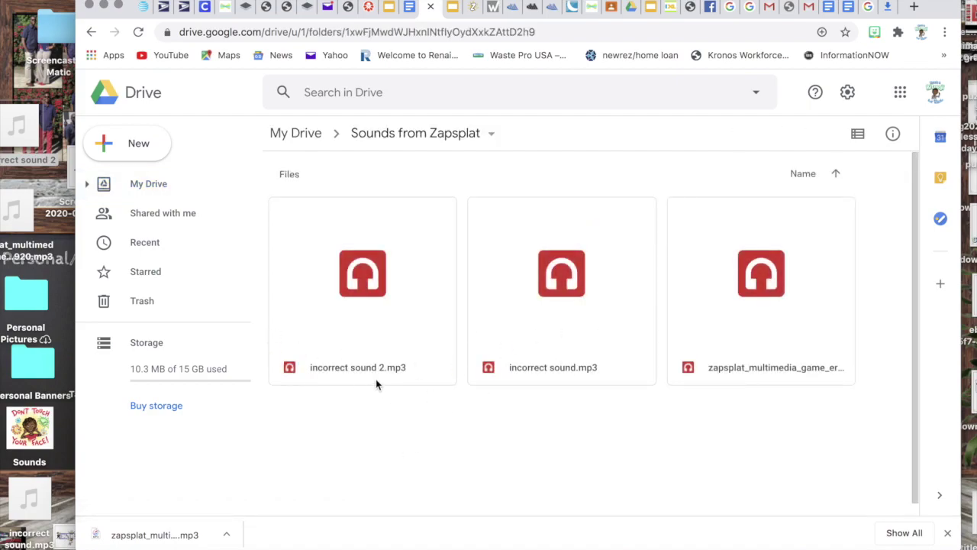
left_click(91, 32)
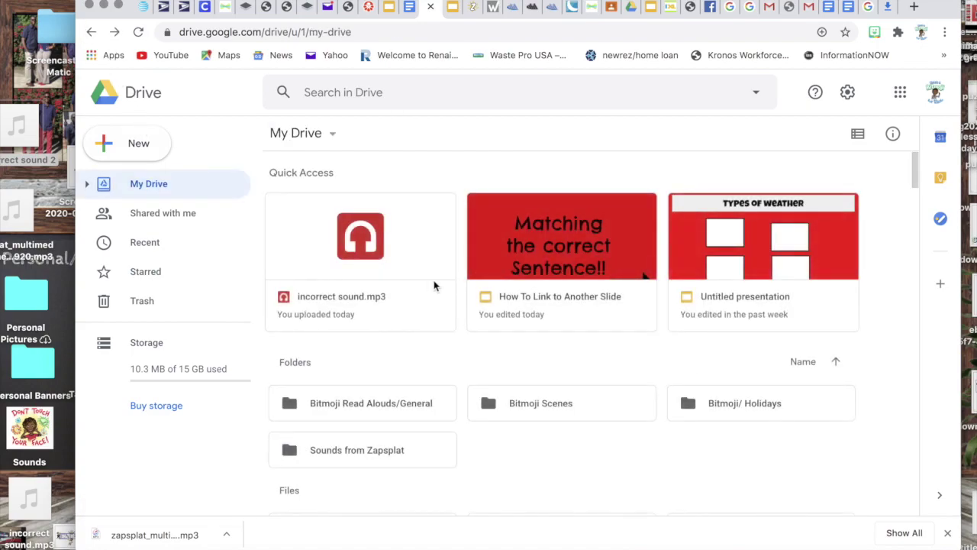
- Return to the How To Link to Another Slide presentation, insert the audio incorrect sound 2 on slide 8, and place its icon between the grey boxes
left_click(389, 9)
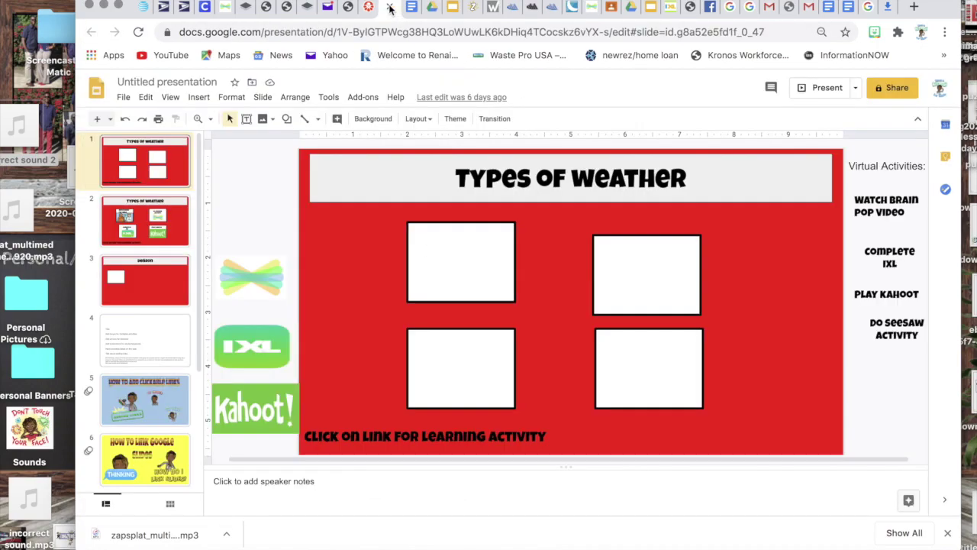
left_click(452, 9)
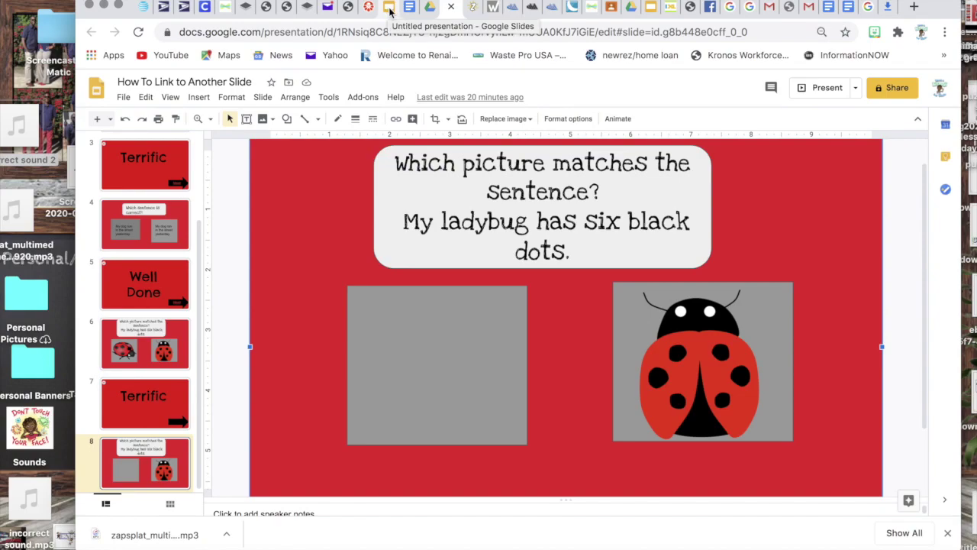
left_click(471, 9)
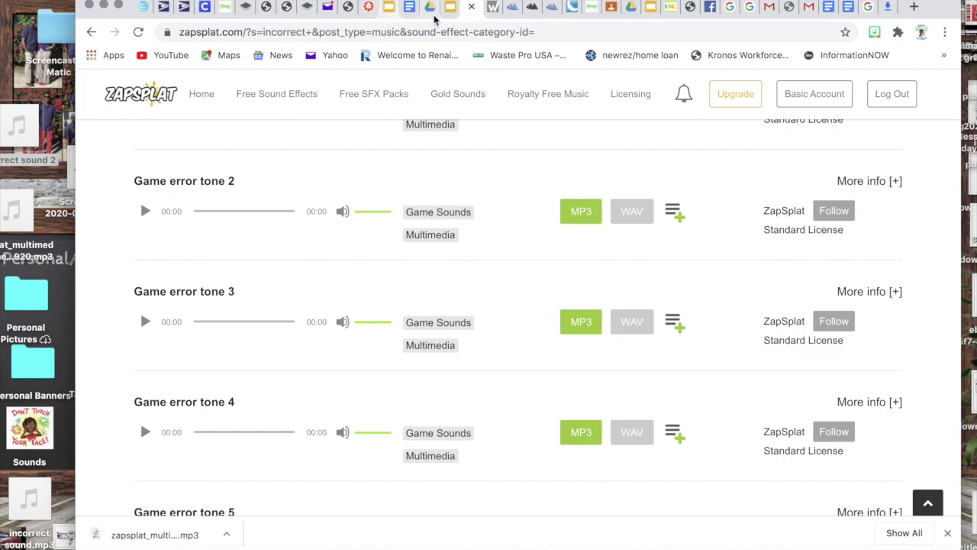
left_click(451, 7)
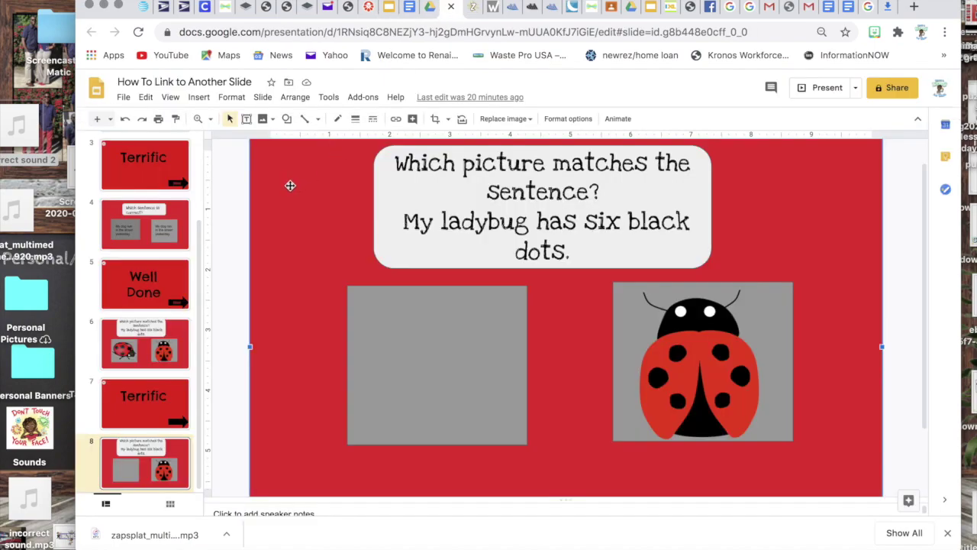
left_click(198, 97)
left_click(224, 157)
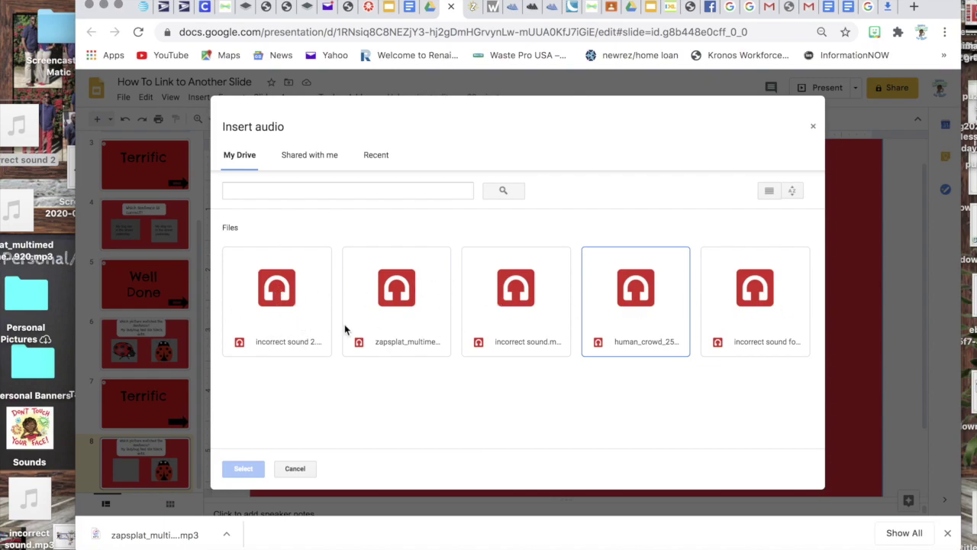
left_click(313, 308)
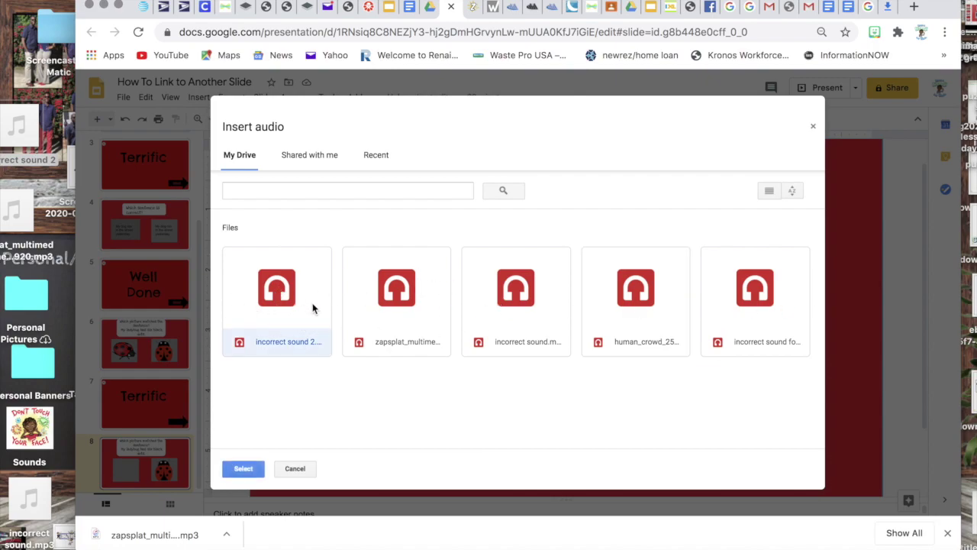
left_click(245, 474)
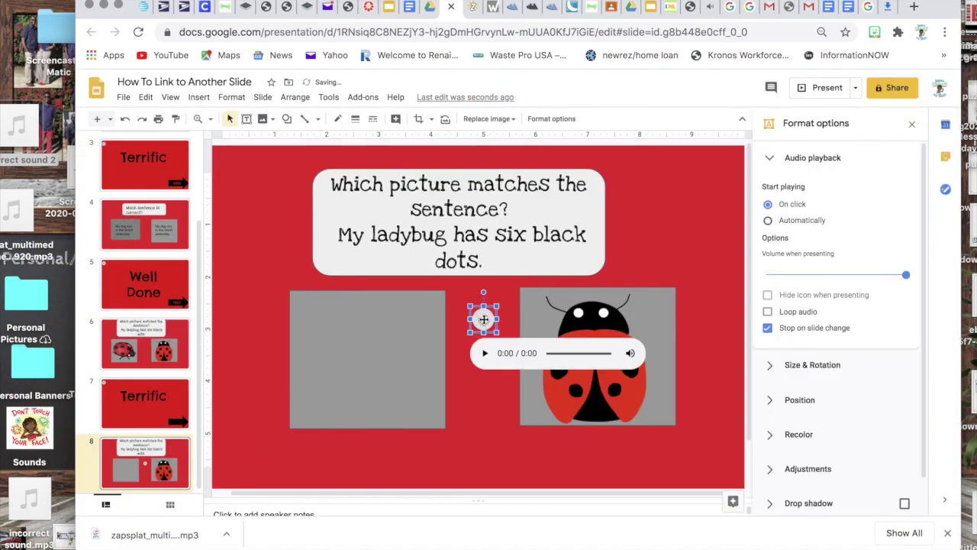
left_click_drag(483, 319, 478, 334)
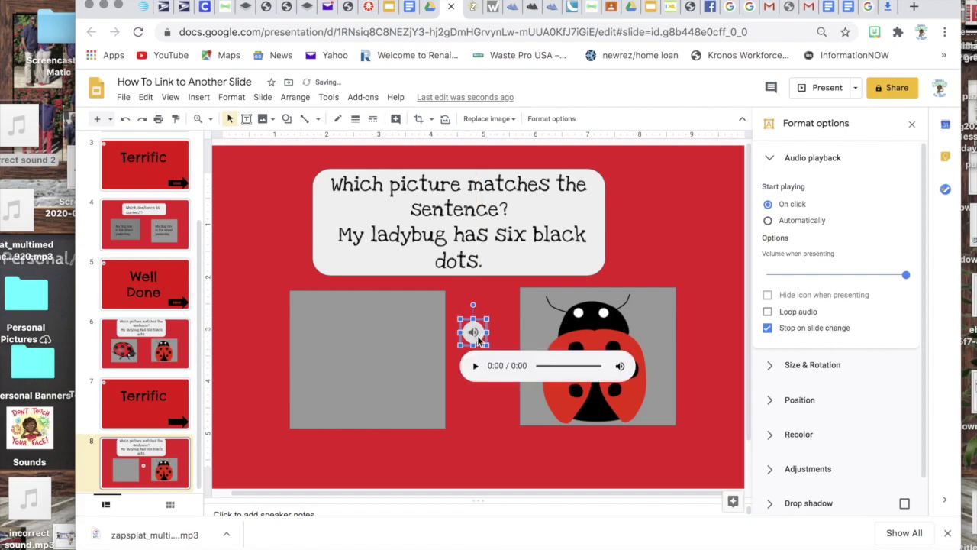
- Start replacing the image of slide 8's audio icon from the web and search for "transparent ladybug cartoon"
right_click(474, 332)
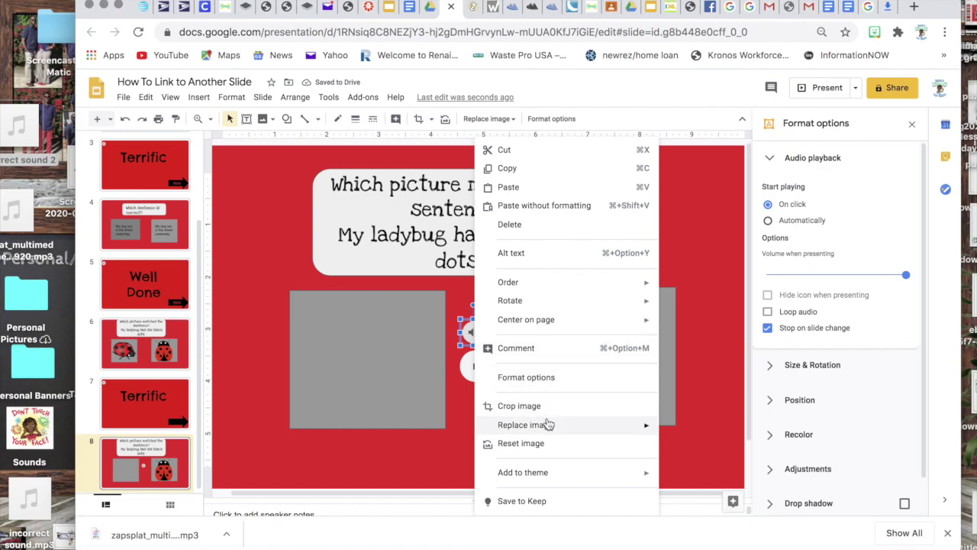
mouse_move(547, 426)
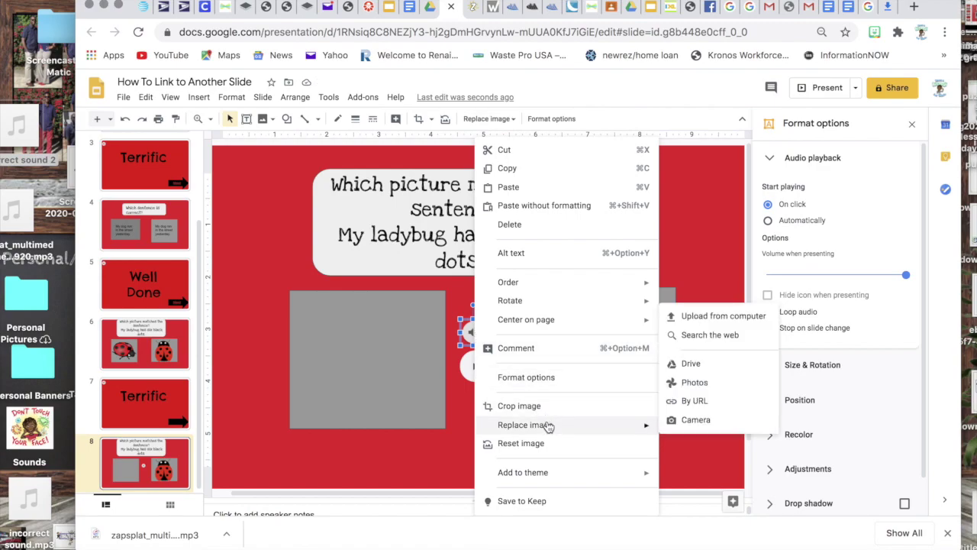
left_click(722, 337)
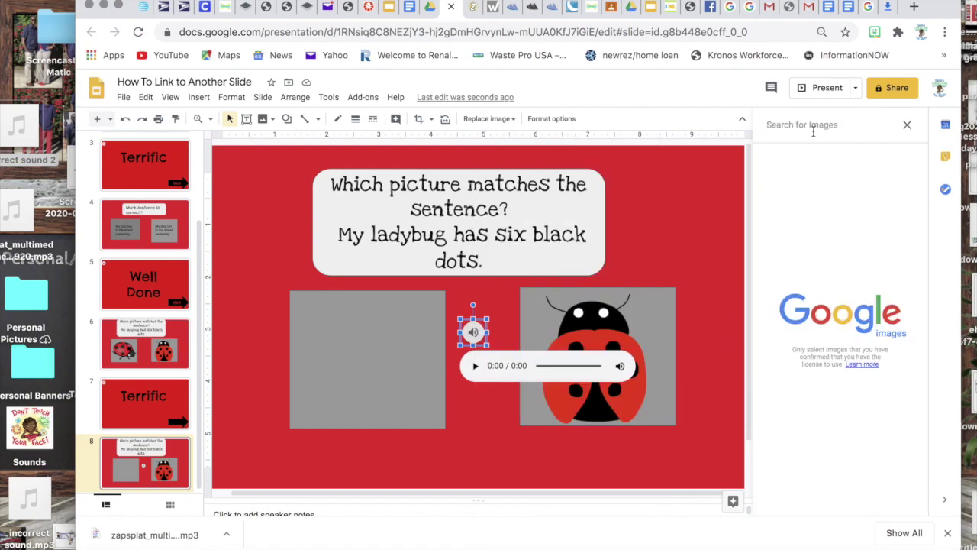
type("tran")
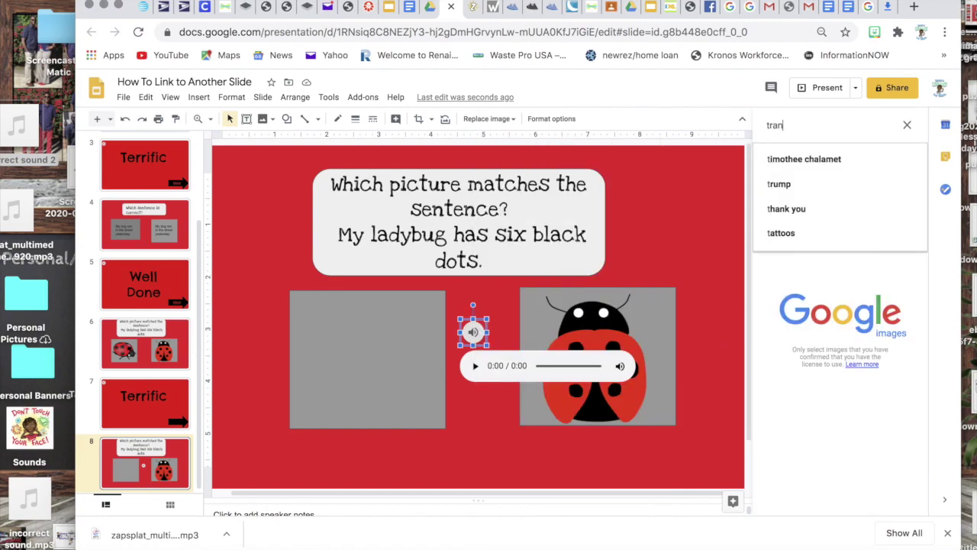
type("sparent ")
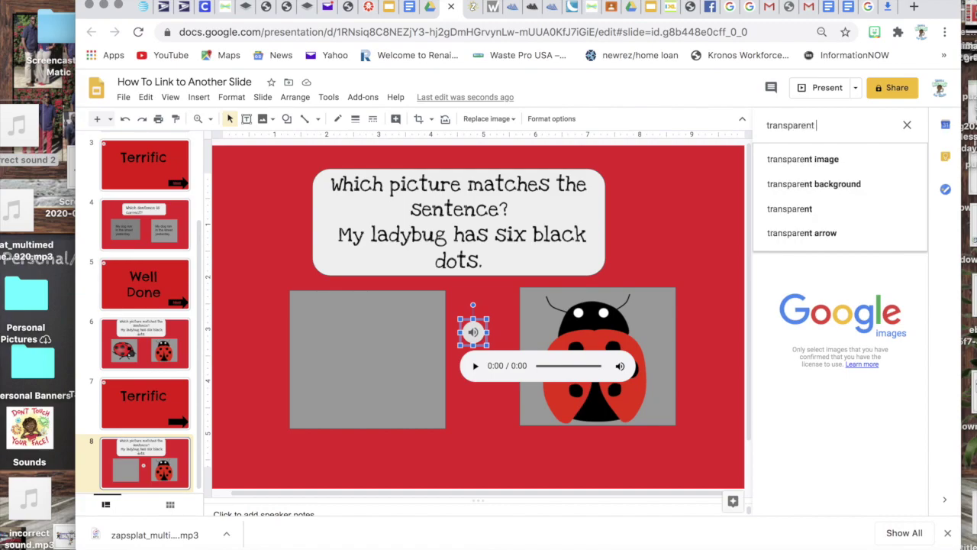
type("ladybu")
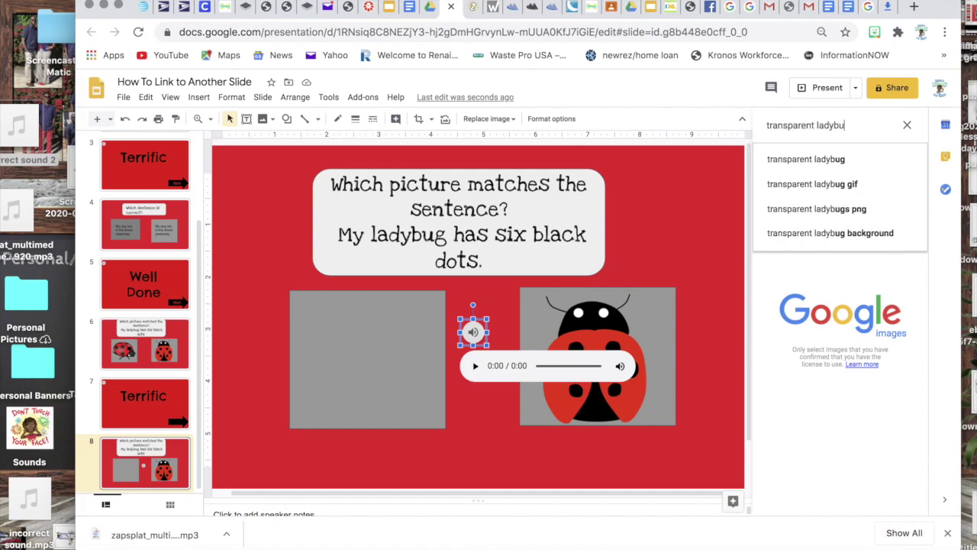
type("g cartoo")
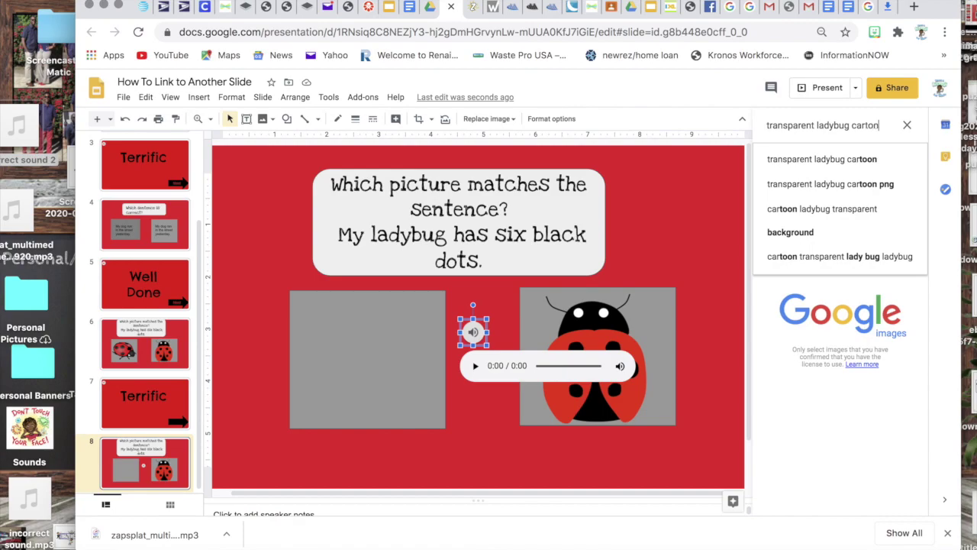
type("n")
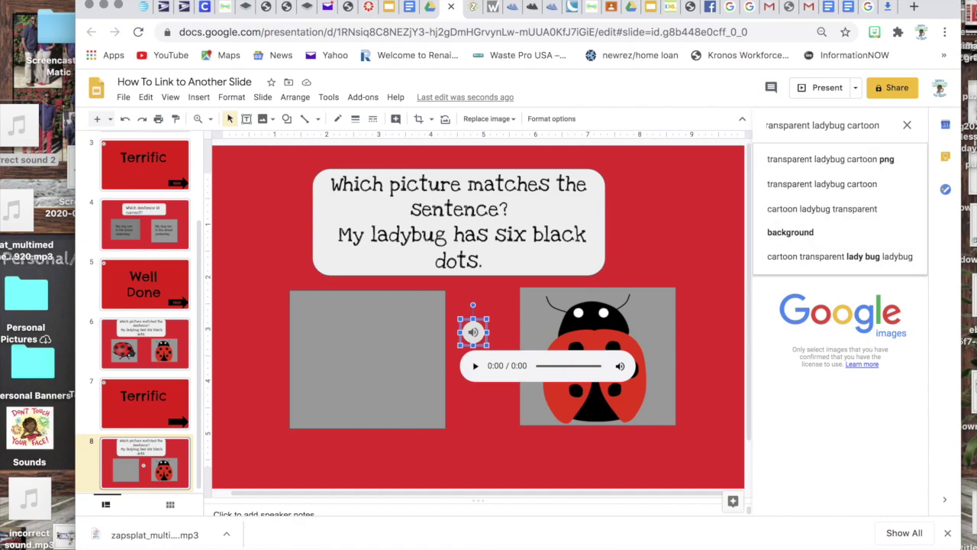
key("Return")
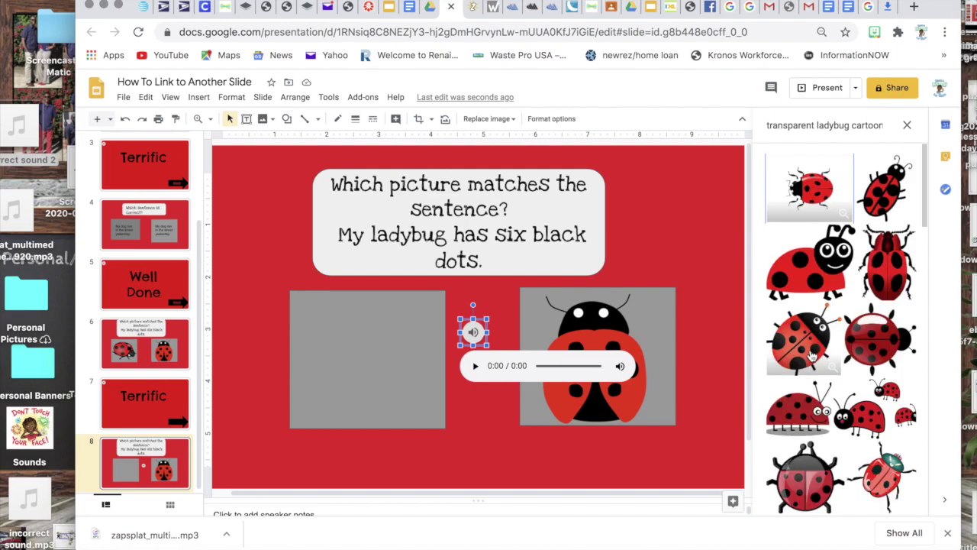
- Replace the audio icon with the side-view red ladybug with a black head, and close the format options
scroll(817, 359, "down", 5)
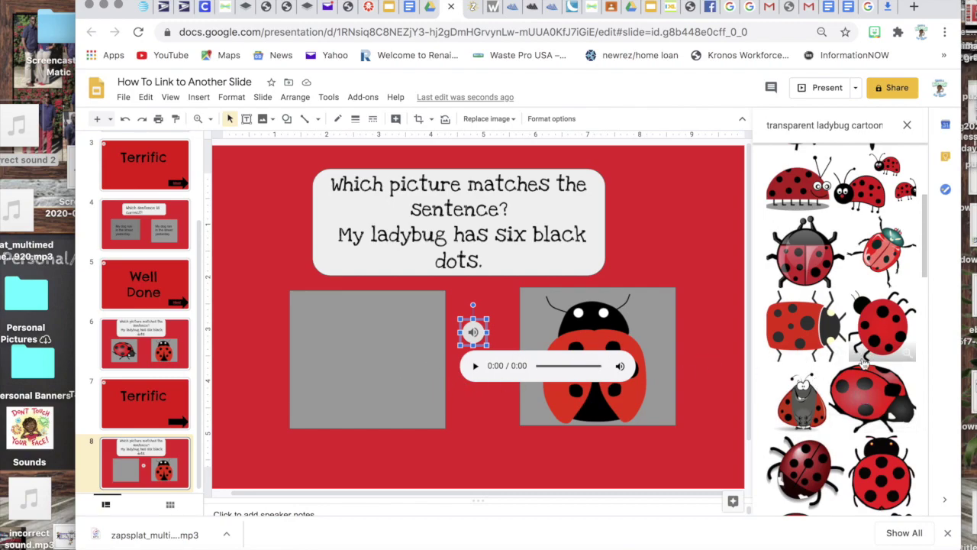
left_click(867, 389)
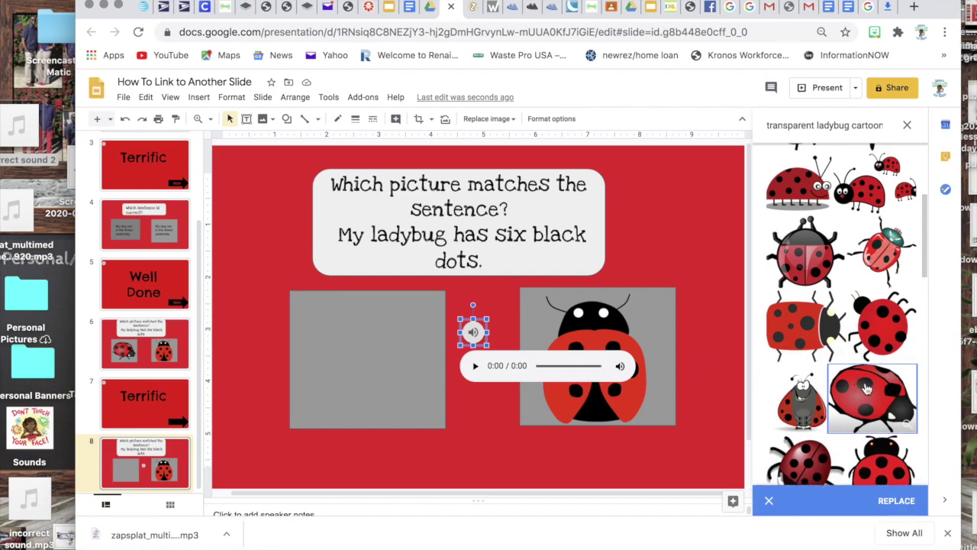
left_click(889, 501)
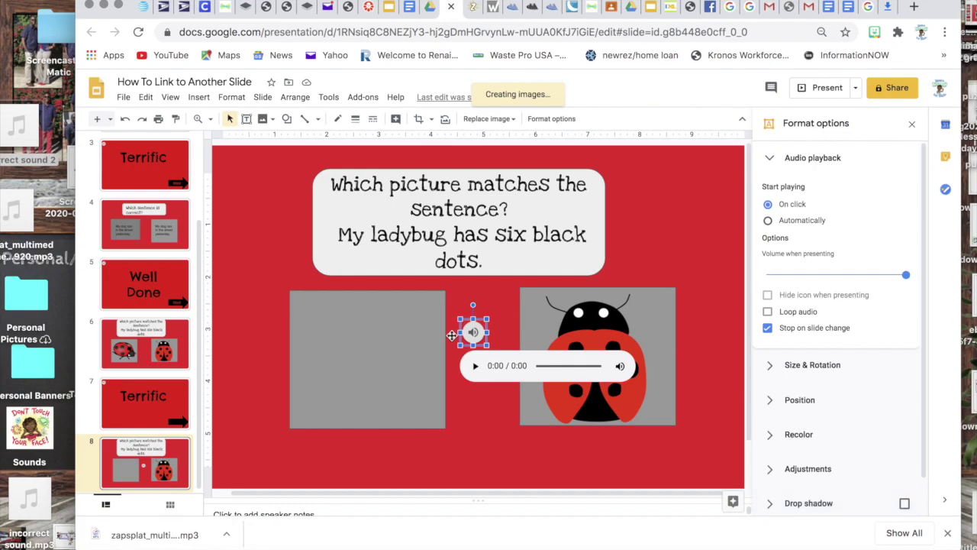
left_click(409, 336)
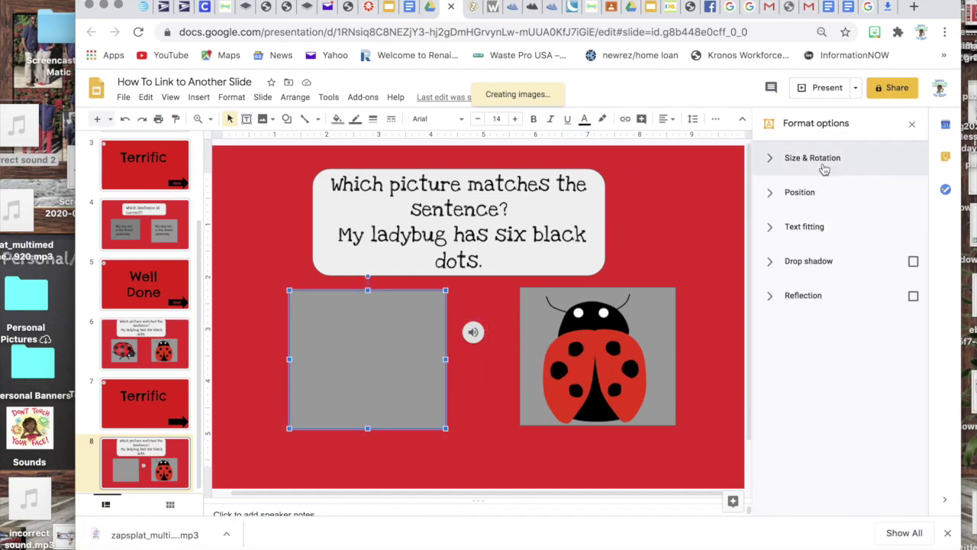
left_click(911, 124)
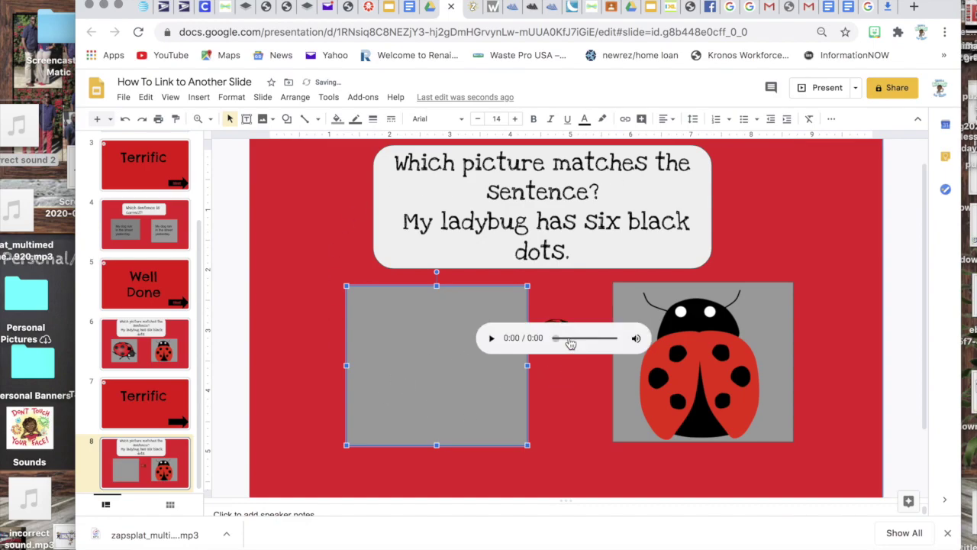
- Move the ladybug audio image onto the empty grey box and enlarge it to roughly the box's size
left_click_drag(558, 332, 326, 274)
left_click(376, 325)
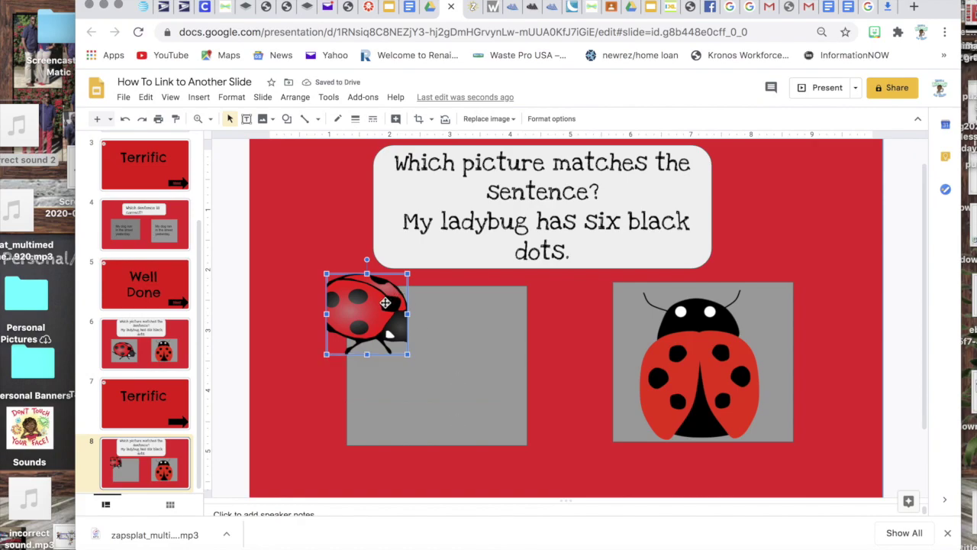
left_click_drag(408, 355, 503, 416)
left_click_drag(425, 358, 480, 373)
- Widen the ladybug image's crop on both sides to include its cut-off edges, and shift it back over the grey box
double_click(477, 362)
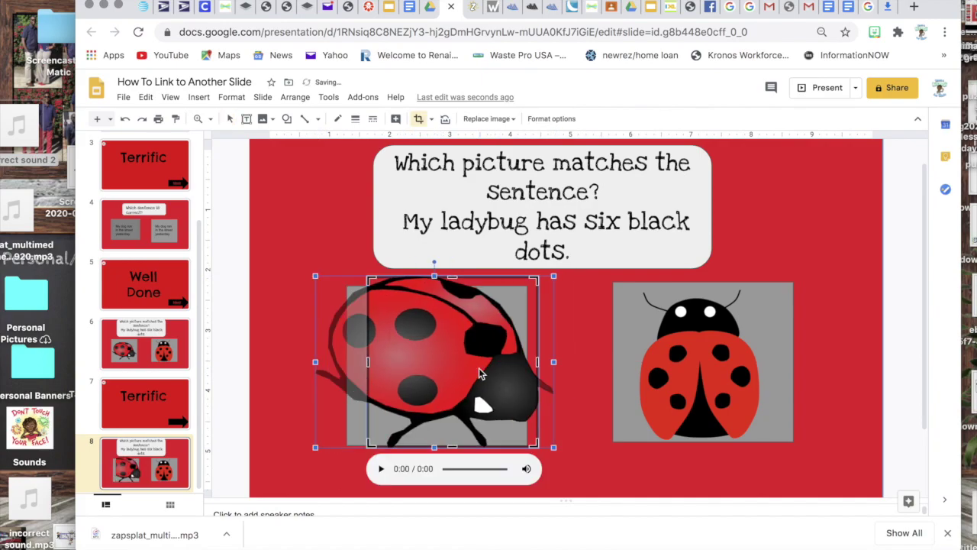
left_click_drag(367, 365, 333, 363)
left_click_drag(538, 363, 555, 360)
key("Return")
left_click_drag(496, 351, 471, 349)
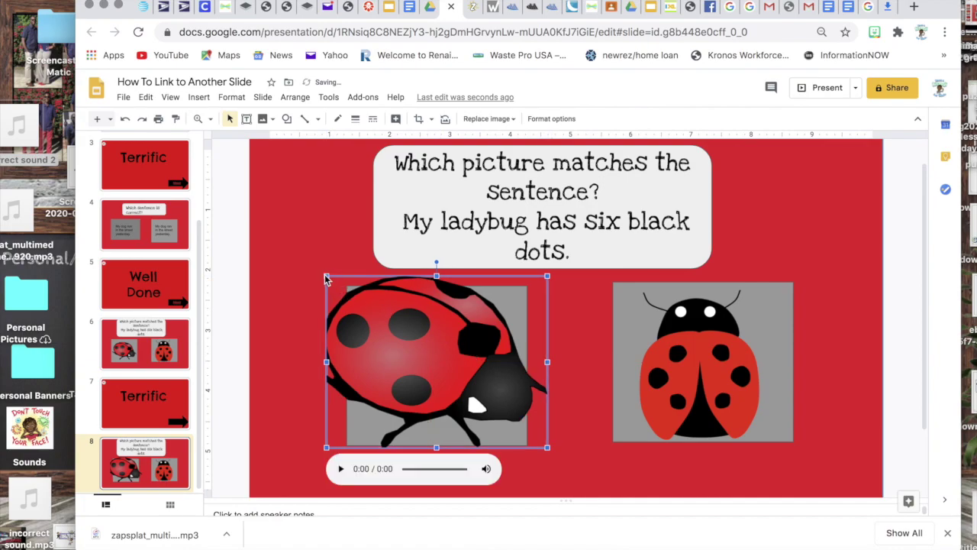
- Shrink the ladybug image to the grey box's width, align it over the box, and deselect it
left_click_drag(327, 278, 364, 328)
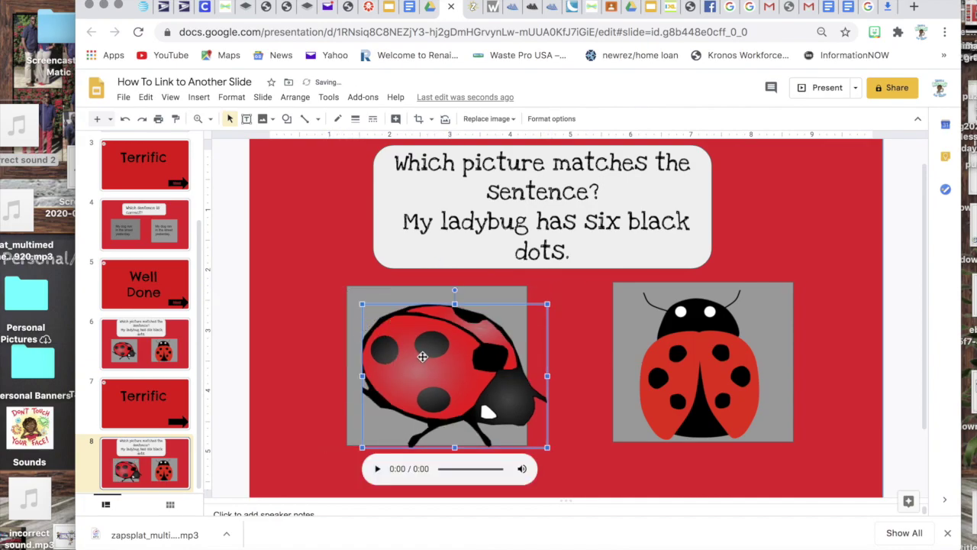
left_click(573, 392)
left_click_drag(442, 373, 425, 368)
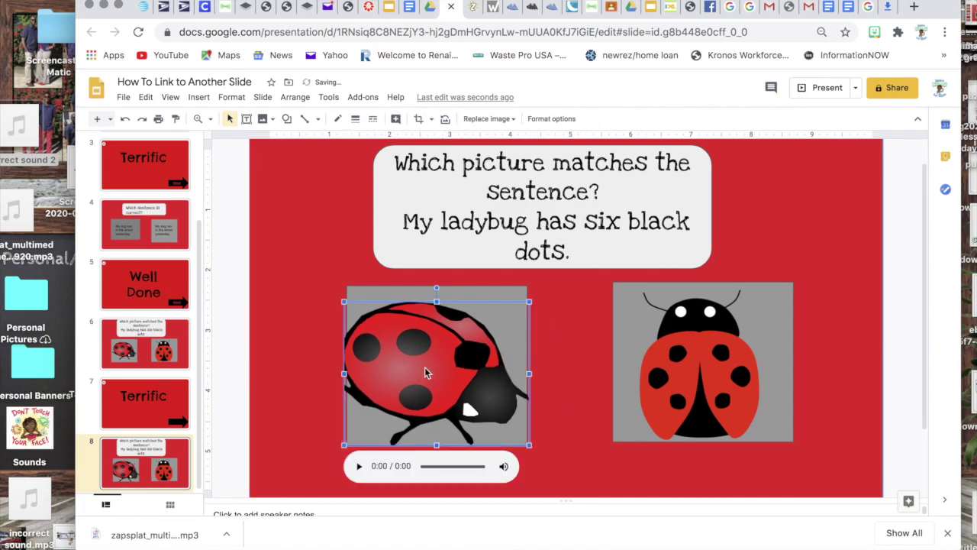
left_click(568, 380)
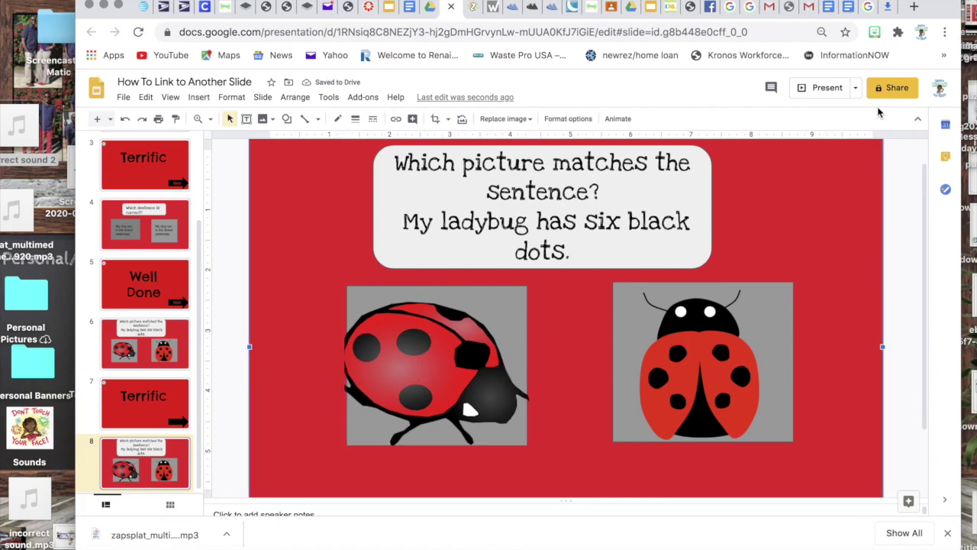
- Present slide 8 to test the ladybug's sound, return to editing, and check the audio player on the ladybug image
left_click(828, 96)
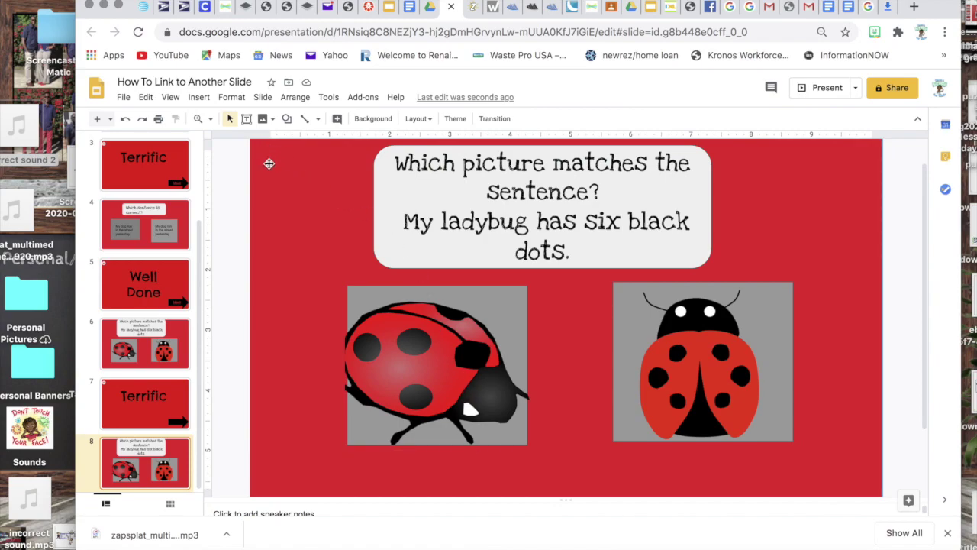
mouse_move(436, 359)
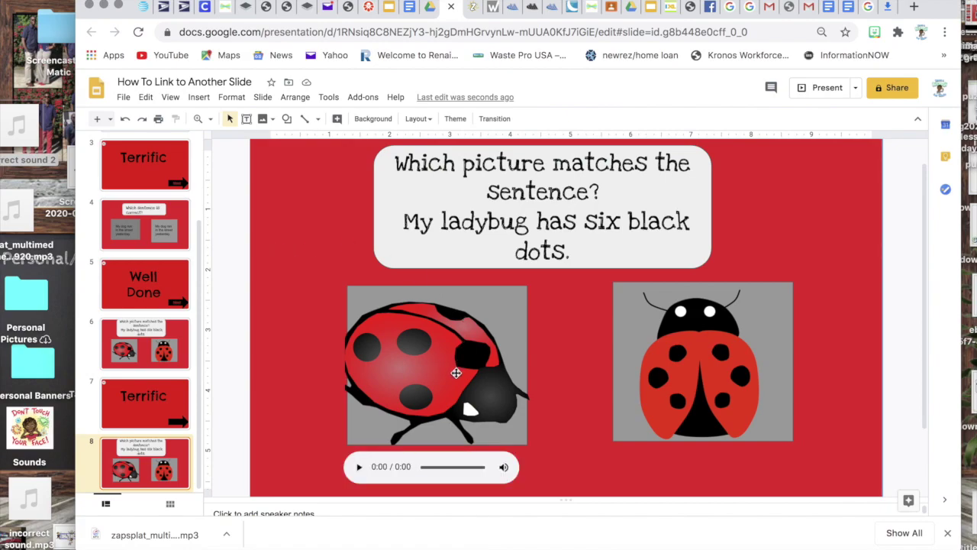